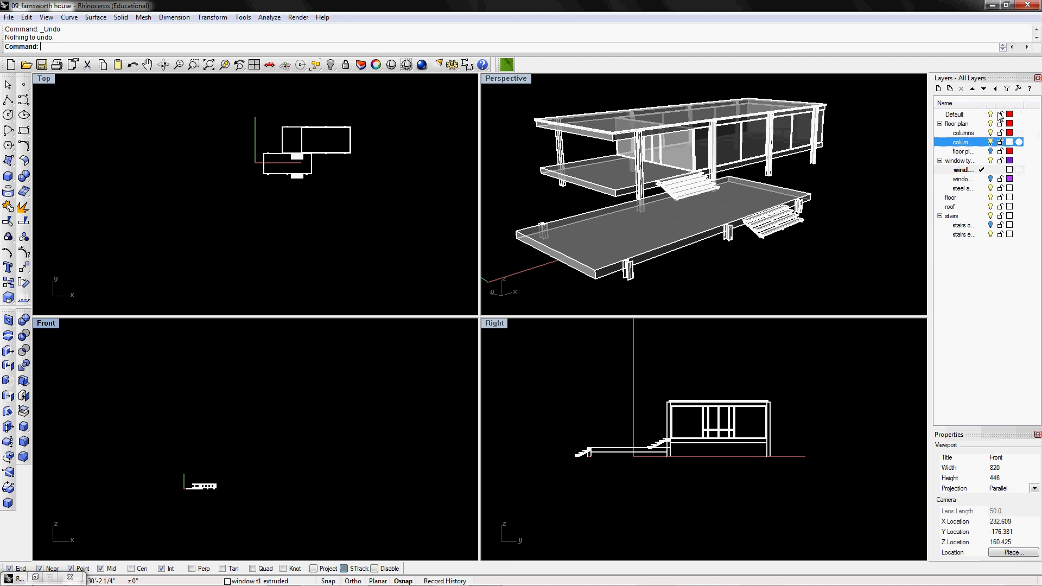
- Check the layer list's displayed columns, then hide and reshow the extruded columns layer to identify its objects
right_click(947, 104)
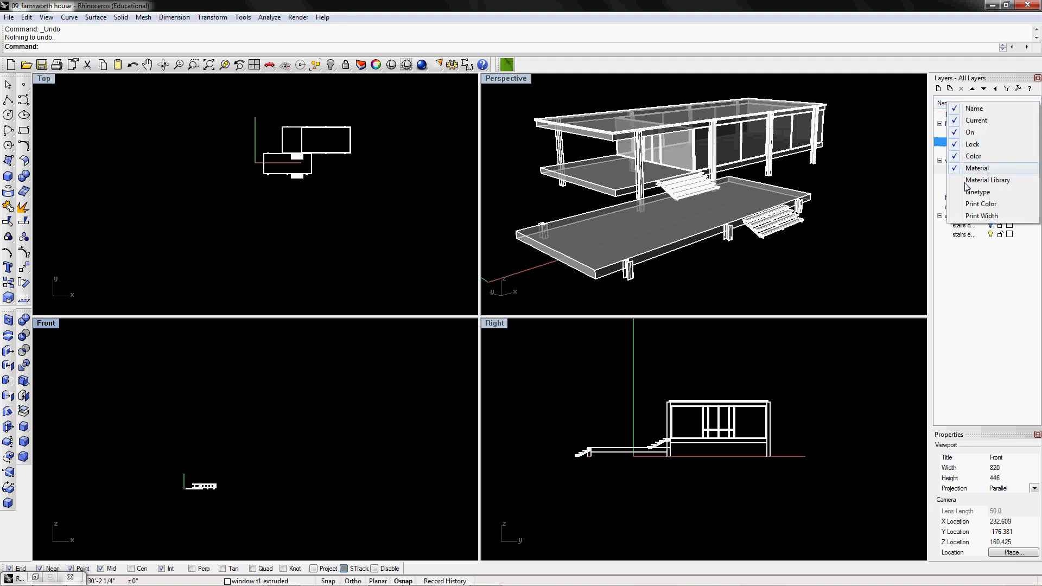
left_click(976, 169)
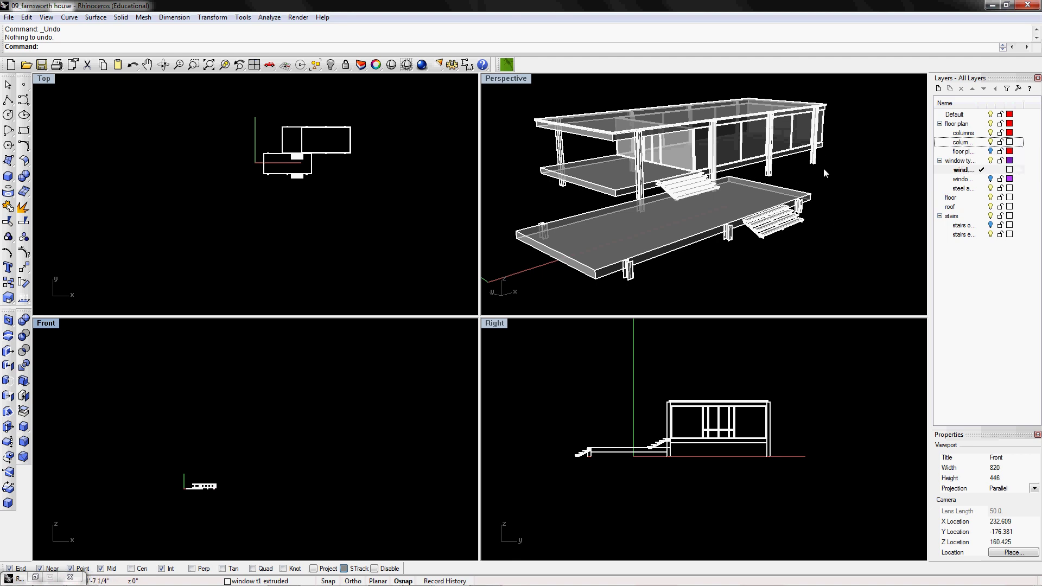
left_click(991, 142)
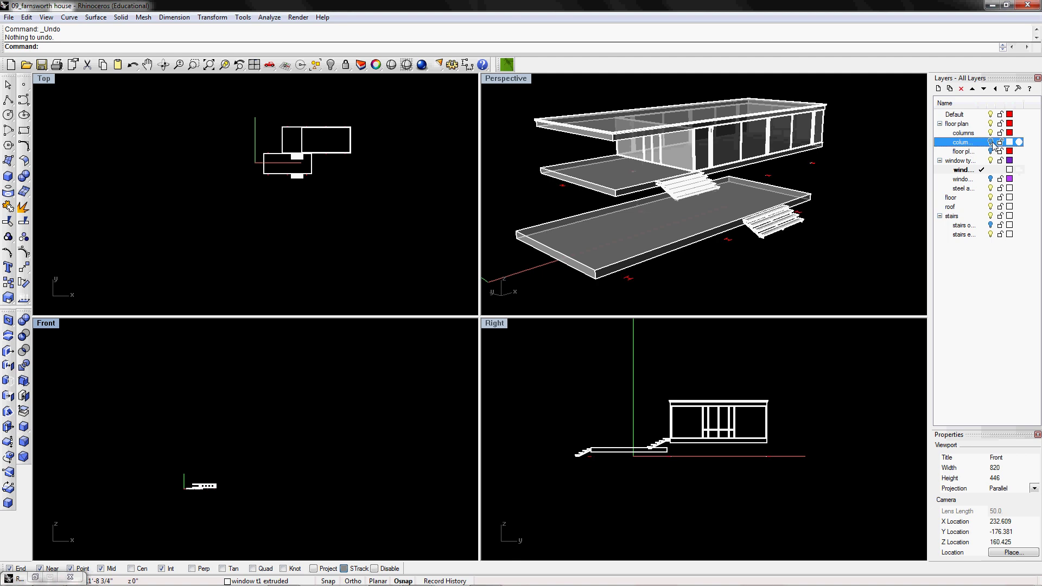
left_click(991, 142)
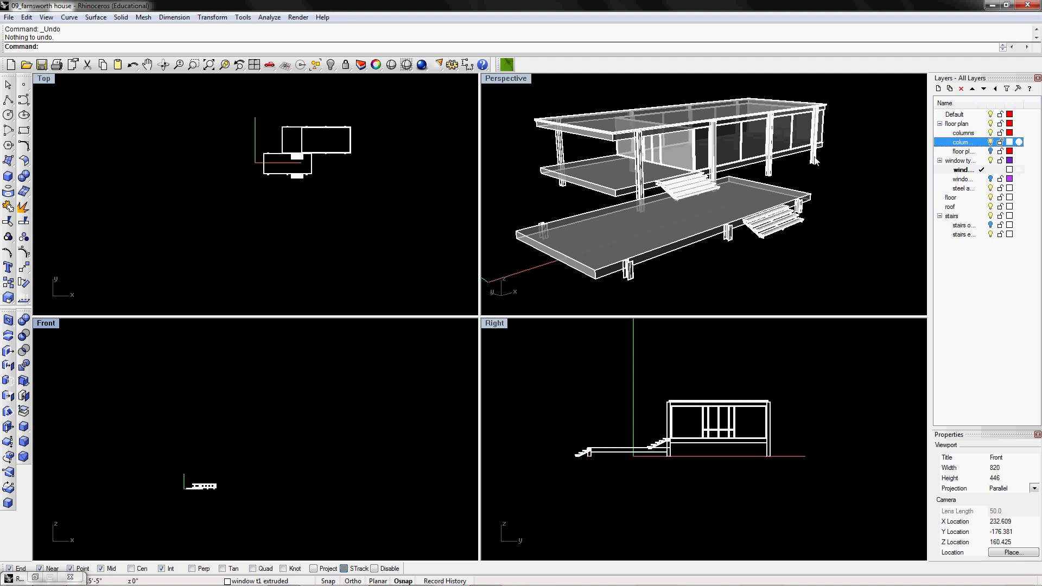
- Assign the extruded columns layer a Basic material with its transparency set to 35
left_click(1019, 142)
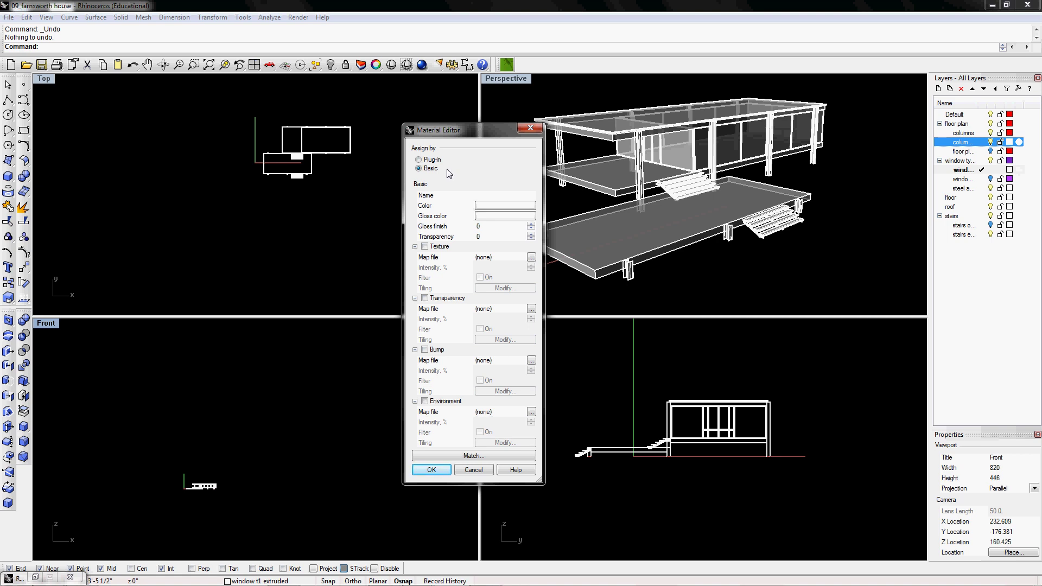
left_click(418, 160)
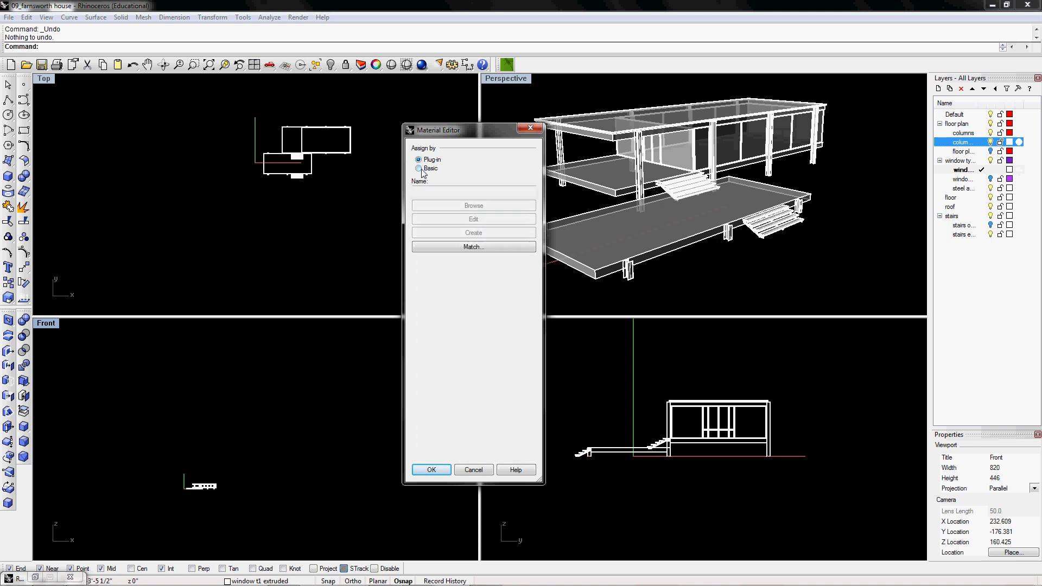
left_click(418, 168)
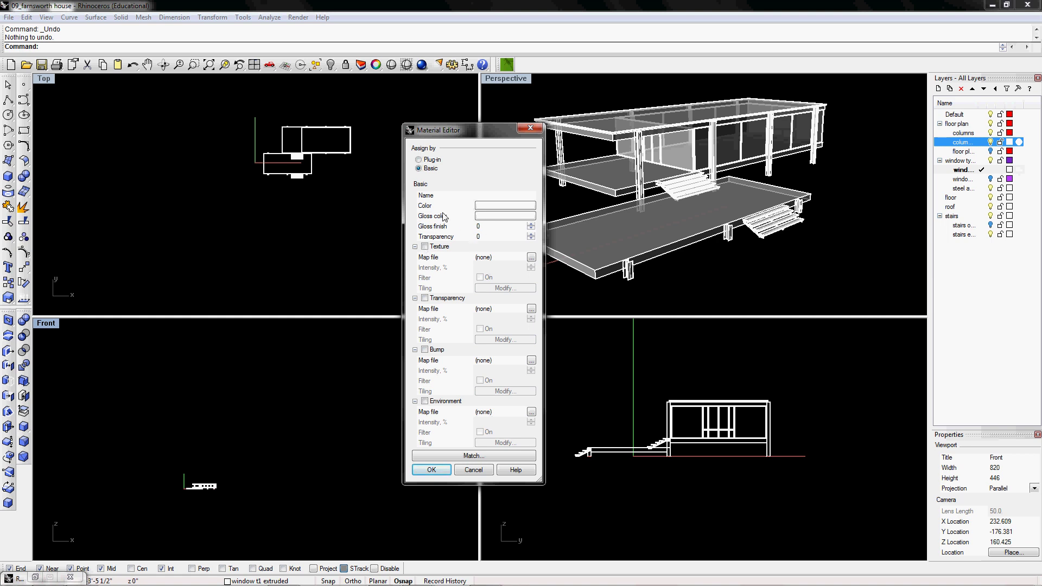
double_click(484, 227)
double_click(491, 236)
type("35")
left_click(432, 470)
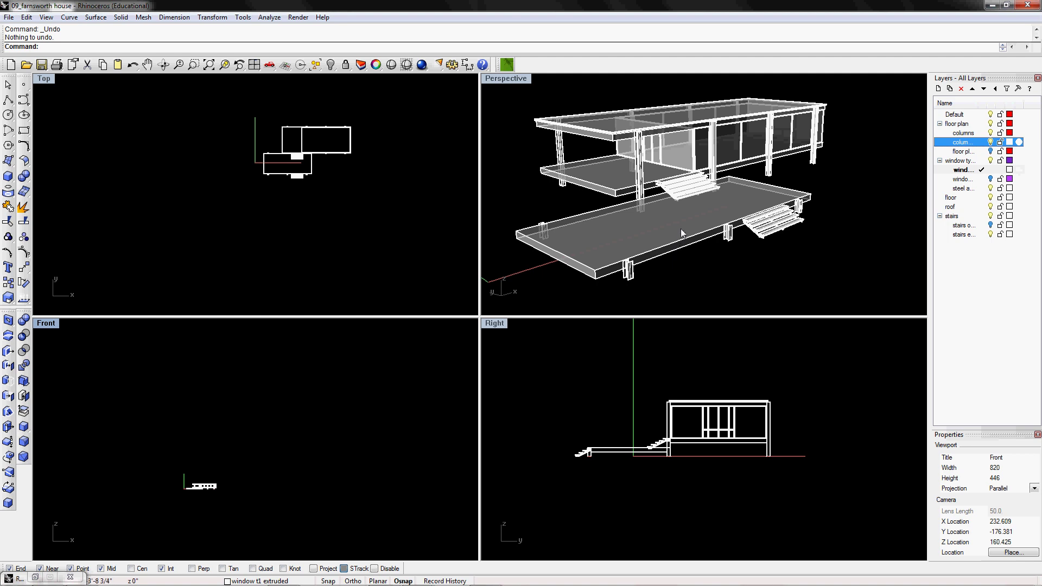
- Create a point light at ground level in the Top view, well southwest of the house
left_click(299, 18)
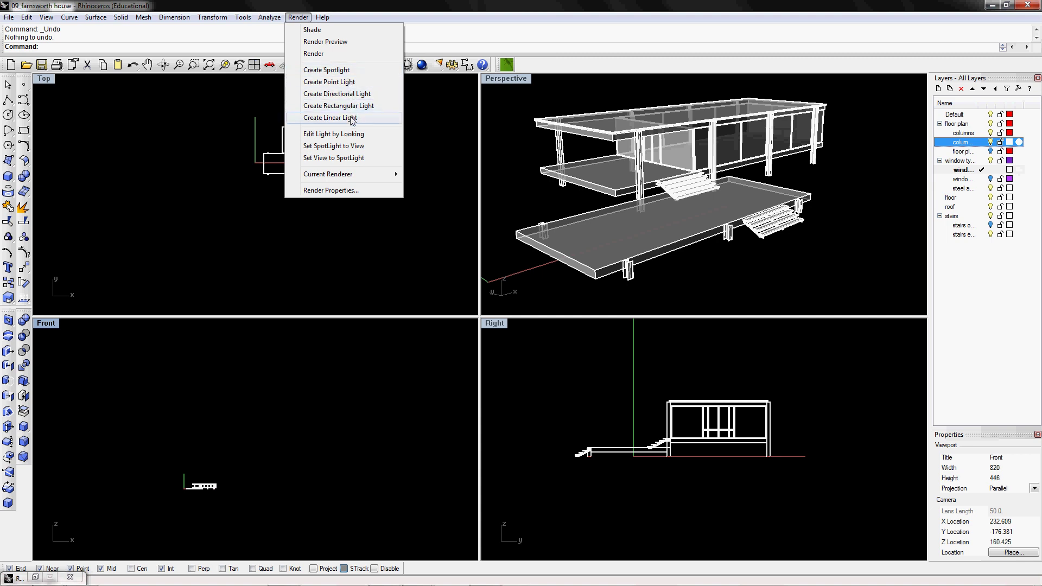
left_click(333, 87)
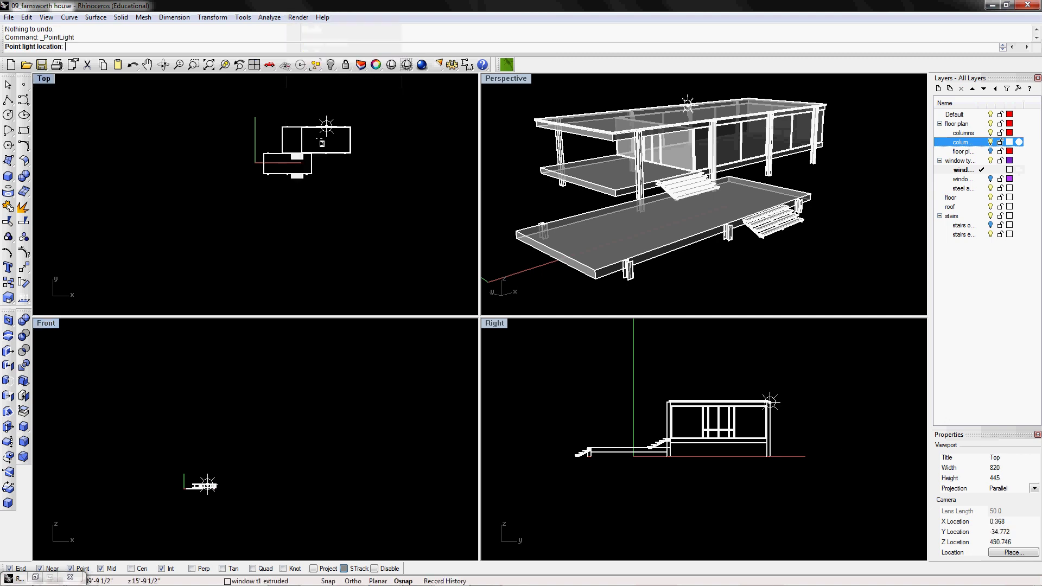
left_click(176, 268)
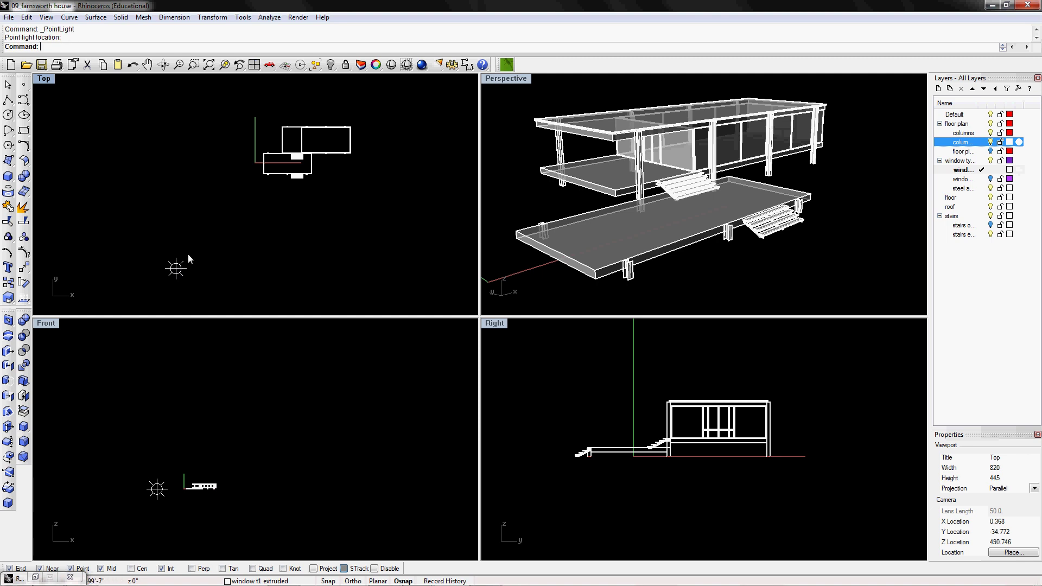
- Move the point light straight up in the Front view so it sits high above the house
left_click(159, 487)
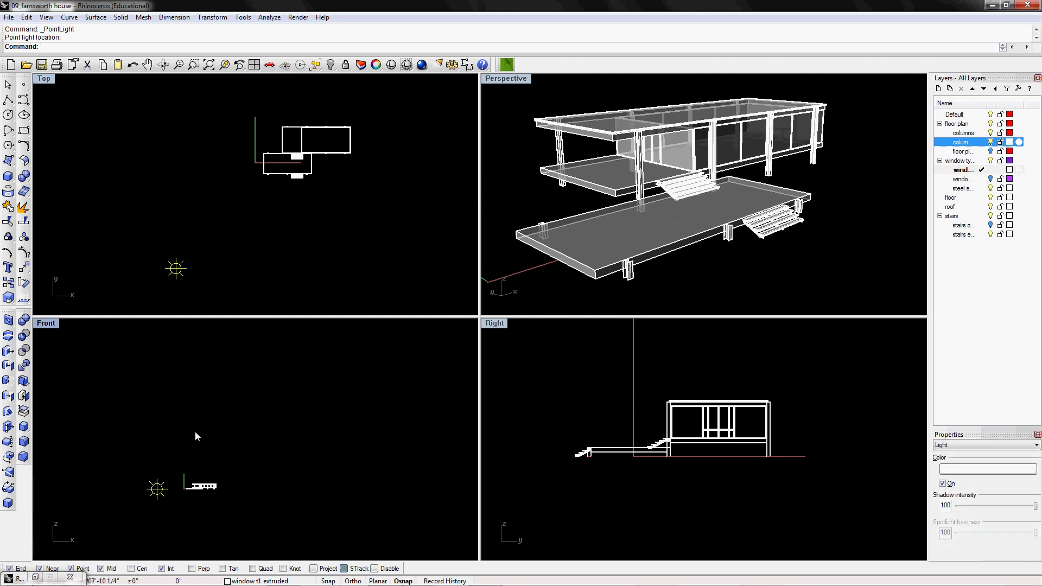
type("M")
key("Return")
left_click(157, 488)
left_click(157, 348)
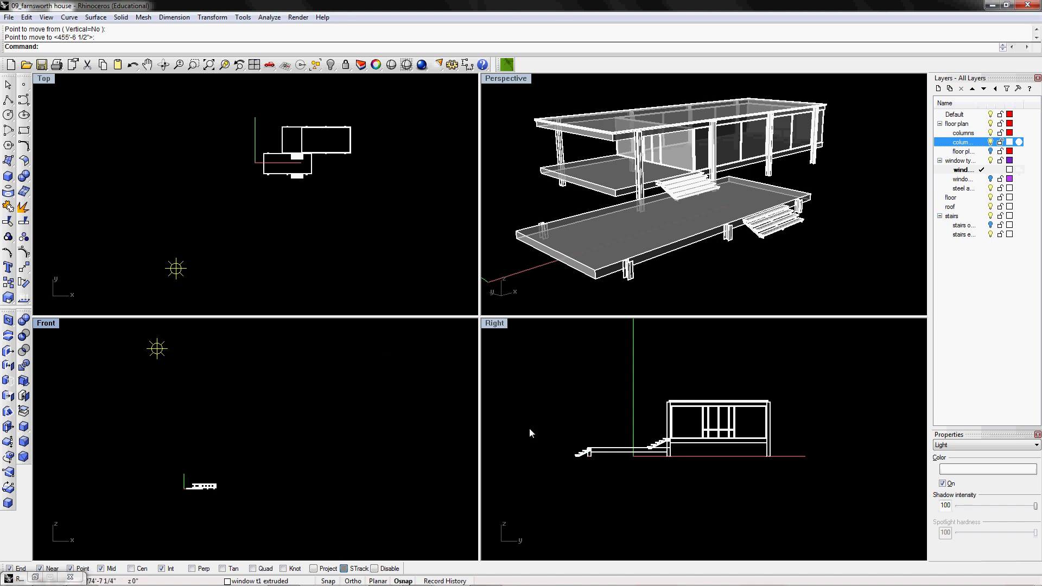
- Review the point light's Light properties and deselect the light
left_click(955, 445)
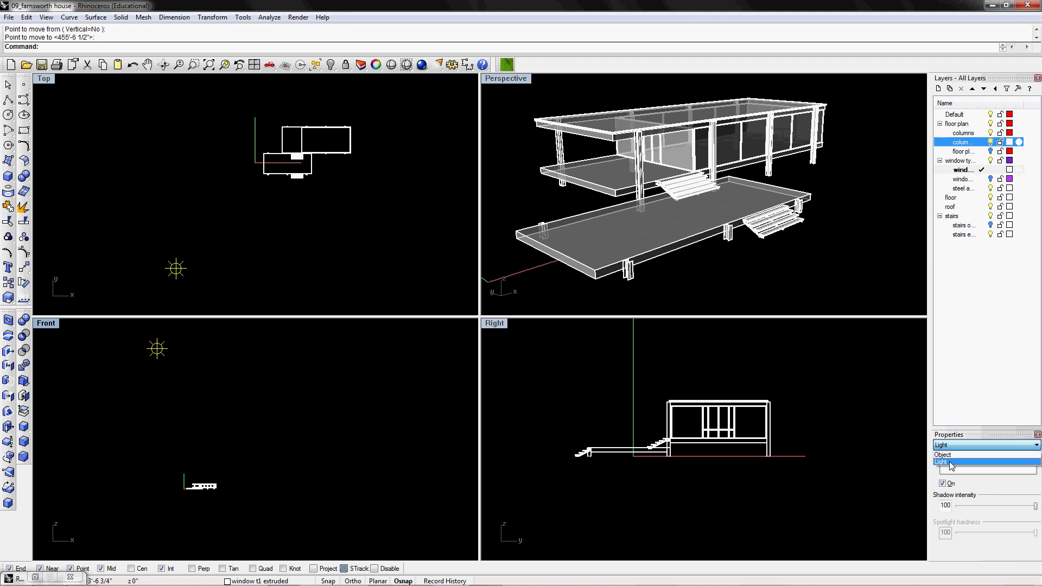
left_click(949, 462)
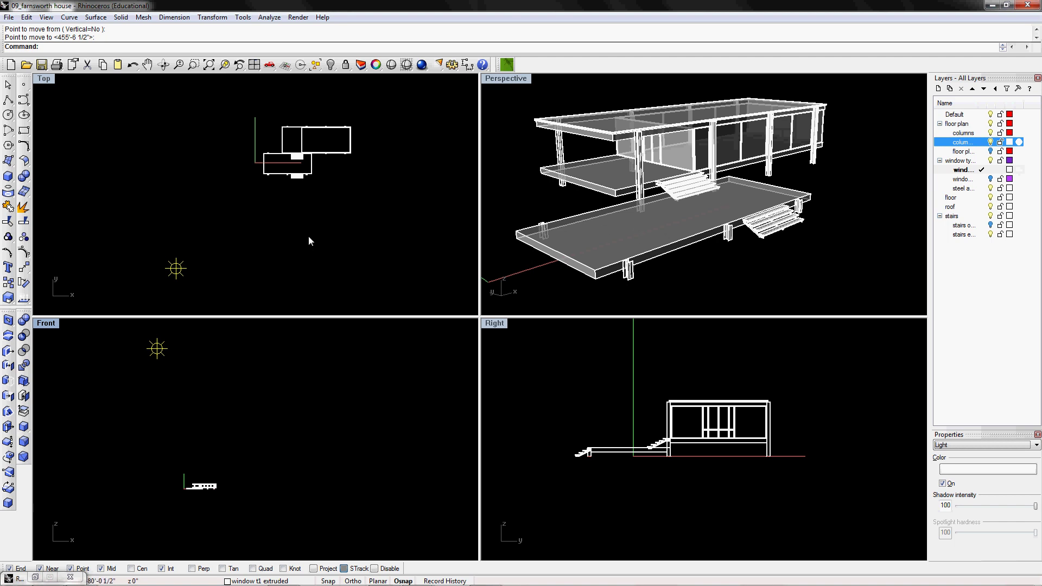
left_click(252, 244)
- Run a render preview of the house in Perspective from a near eye-level angle and close the resulting image
right_click_drag(783, 253, 799, 219)
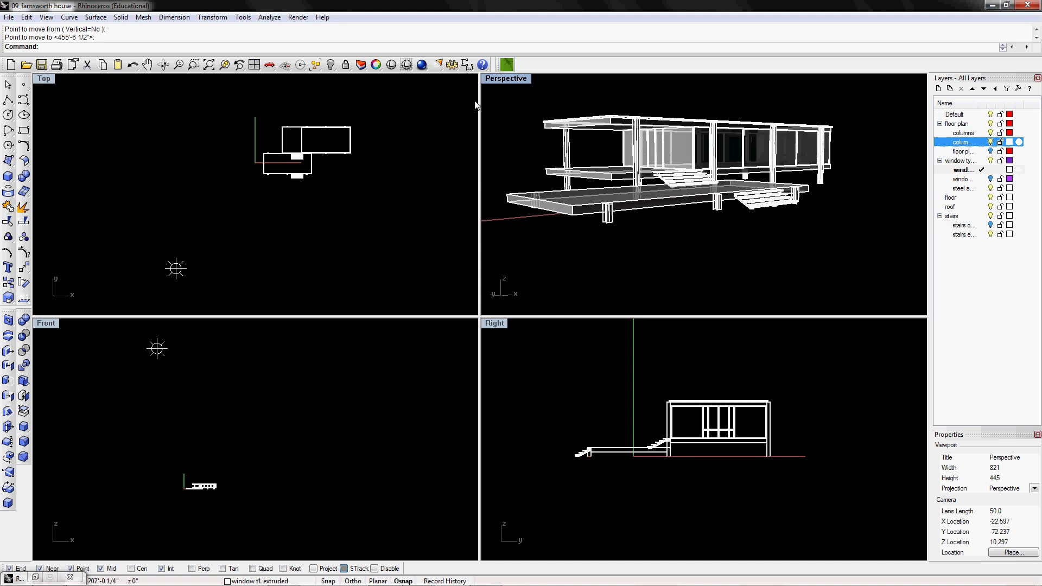
left_click(424, 68)
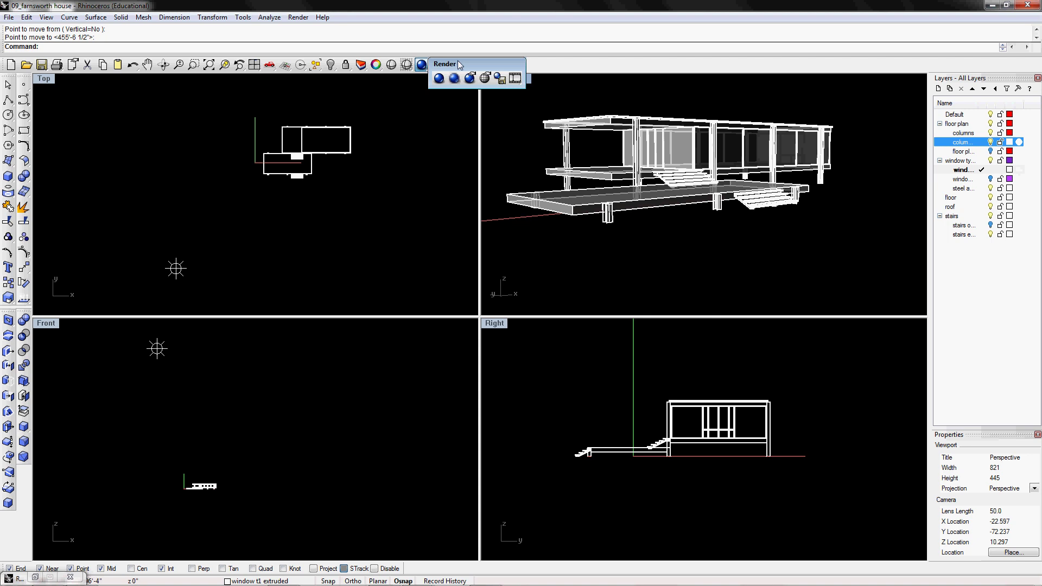
left_click_drag(461, 64, 452, 108)
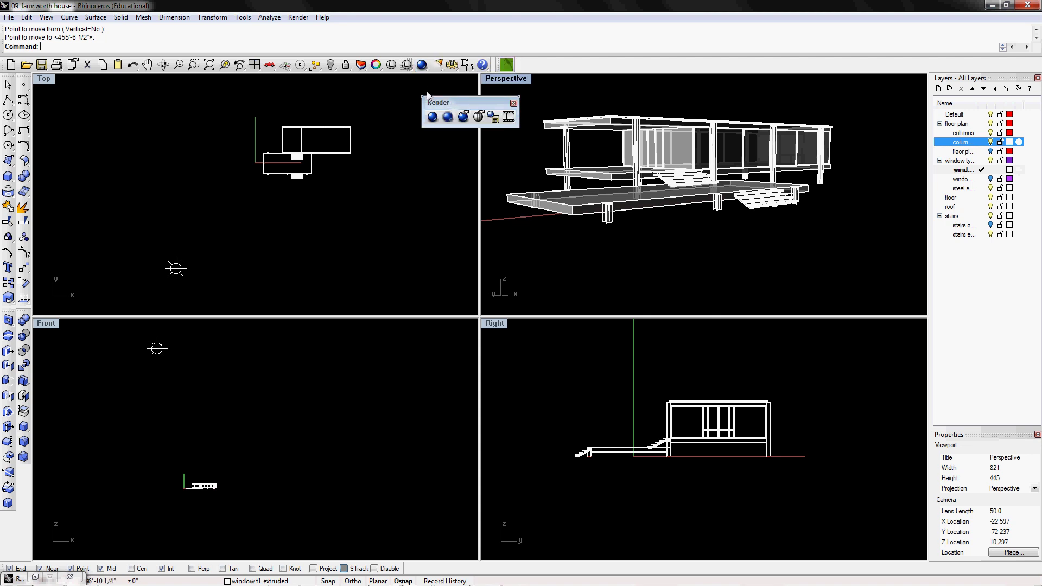
left_click(448, 118)
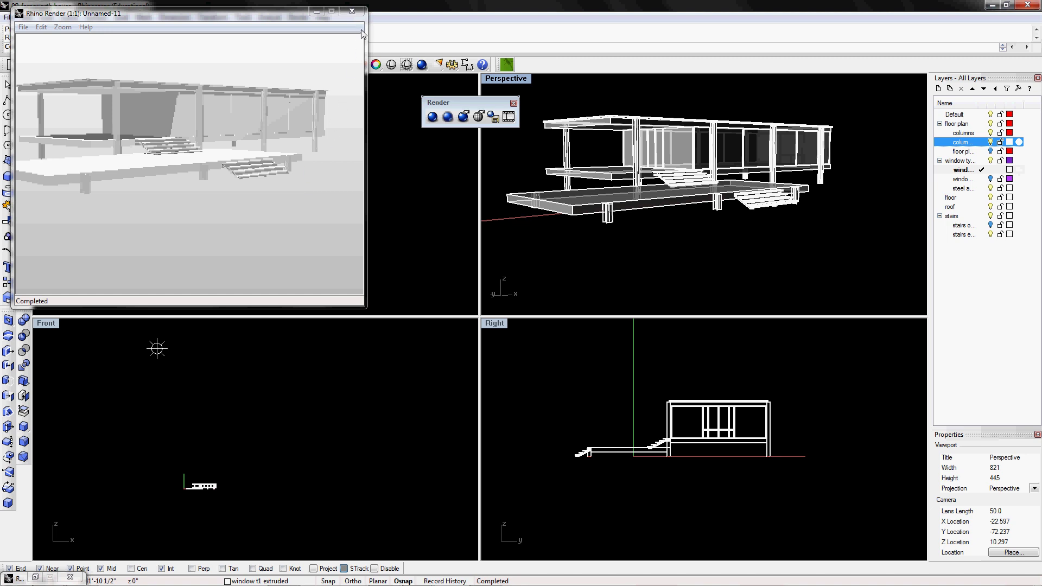
left_click(351, 11)
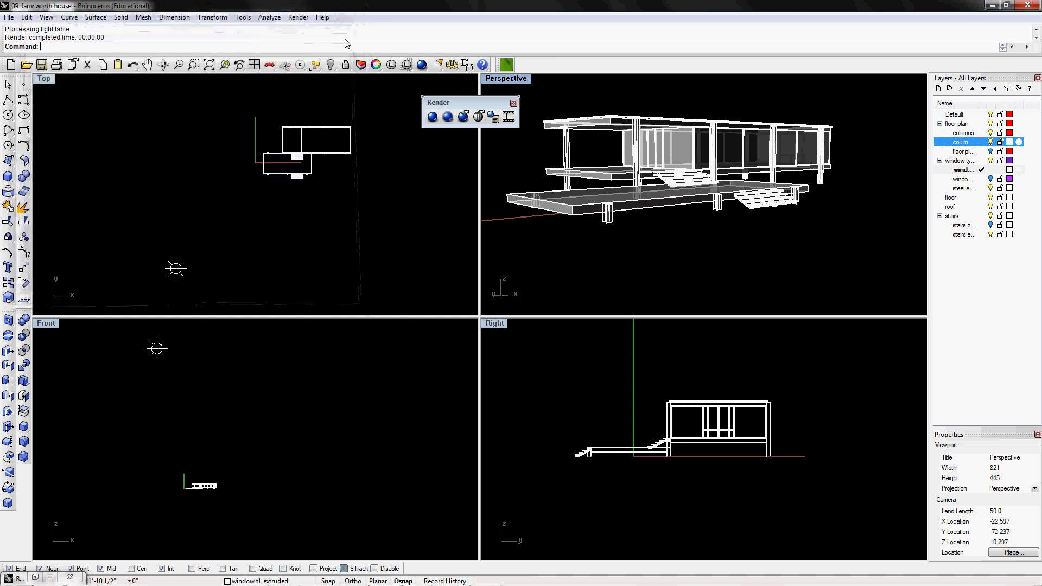
- Review the resolution and antialiasing choices in the Rhino Render properties, keeping 640 x 480 and Normal (2x)
left_click(299, 18)
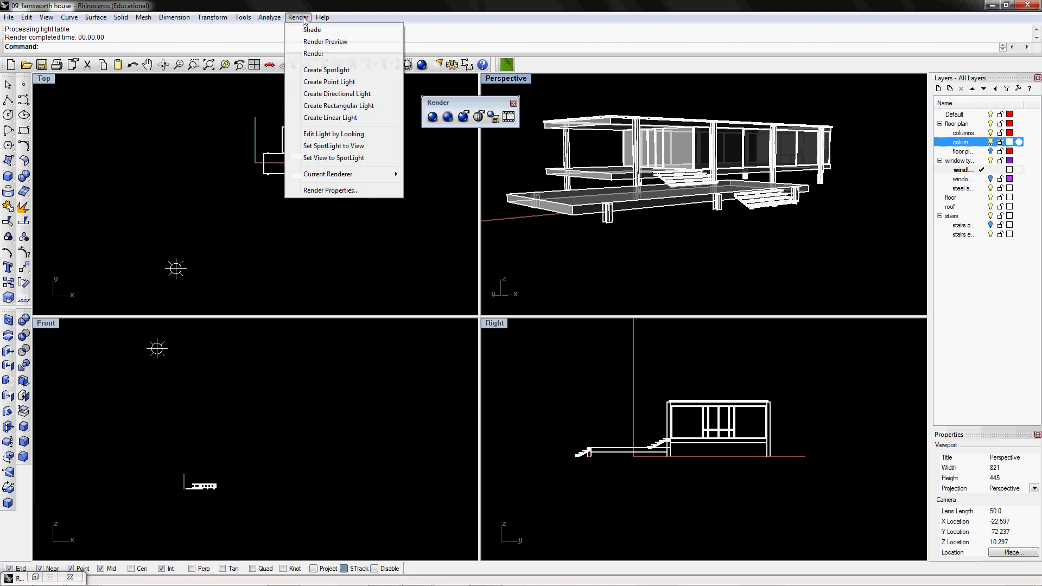
left_click(349, 191)
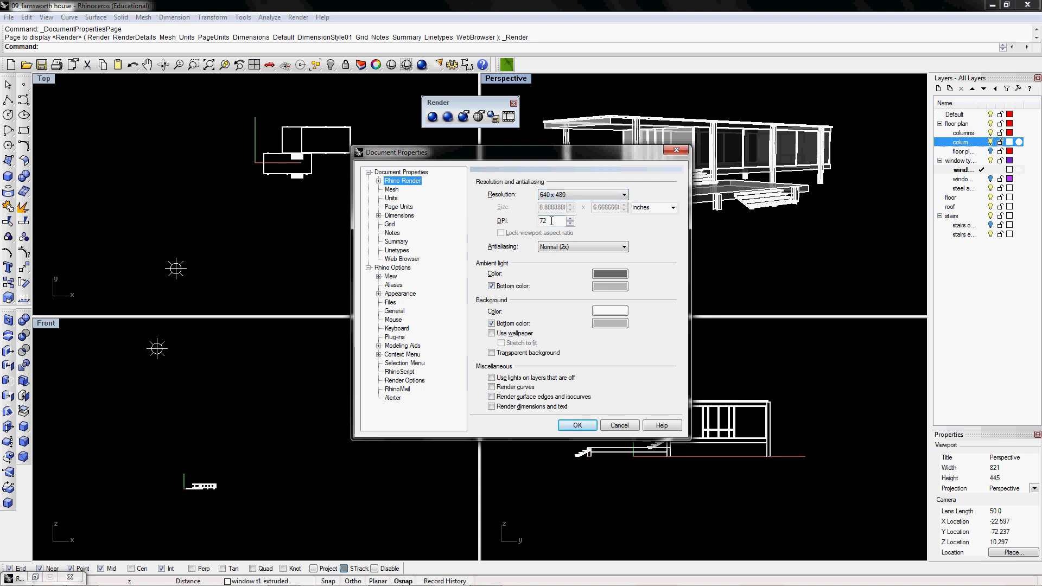
left_click(565, 249)
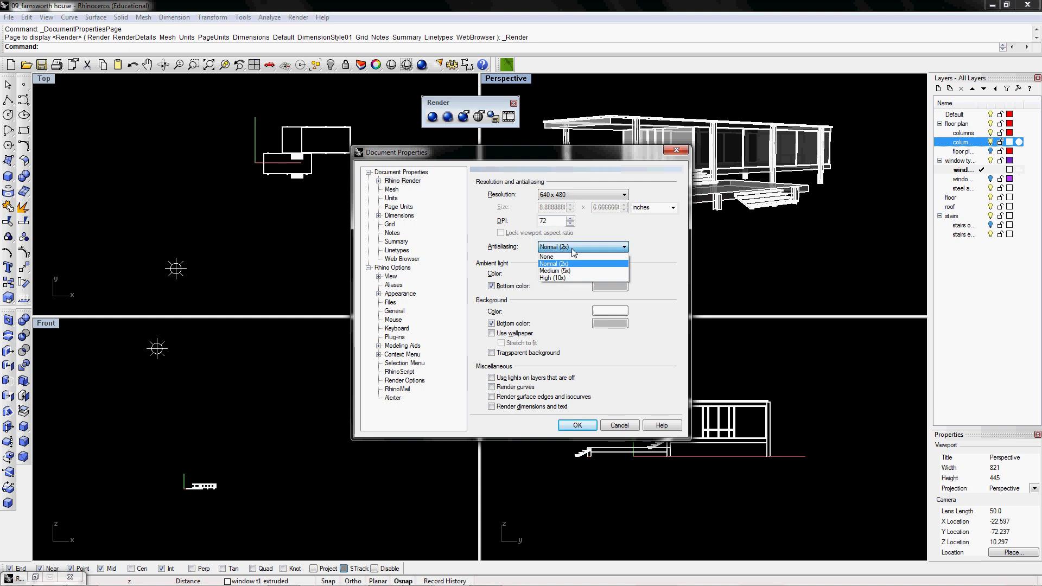
left_click(503, 240)
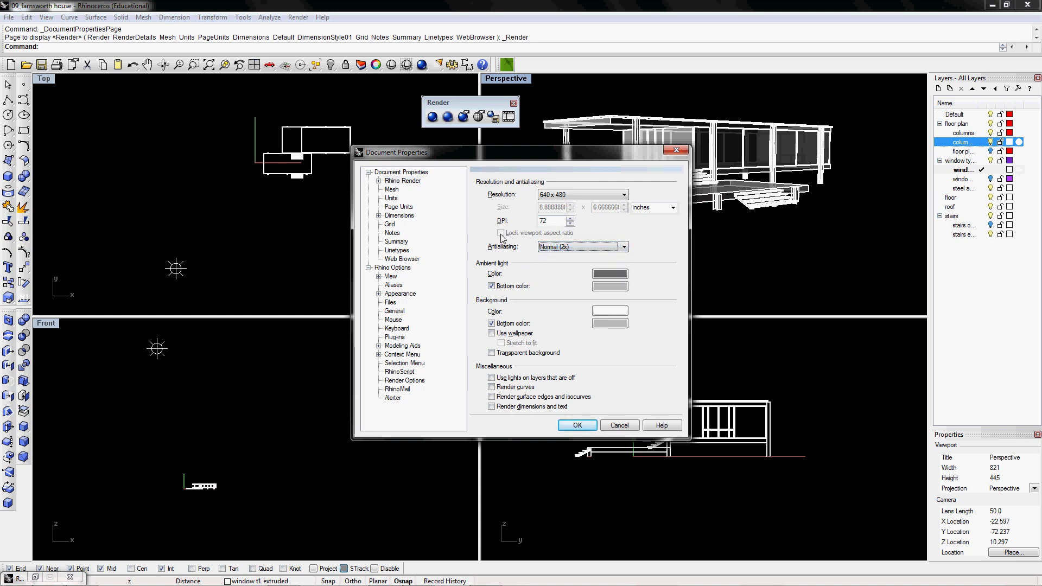
left_click(567, 197)
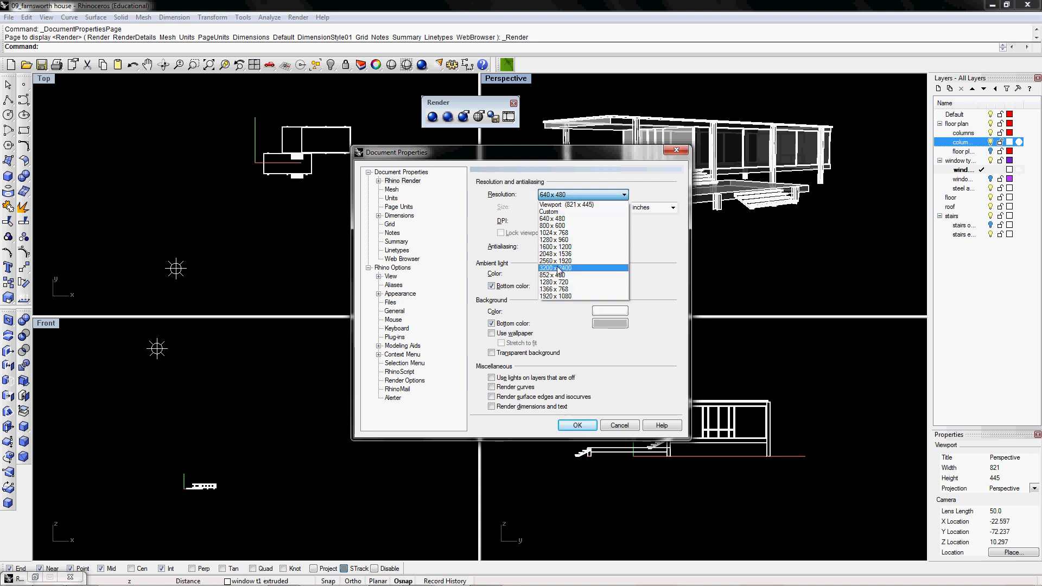
left_click(514, 222)
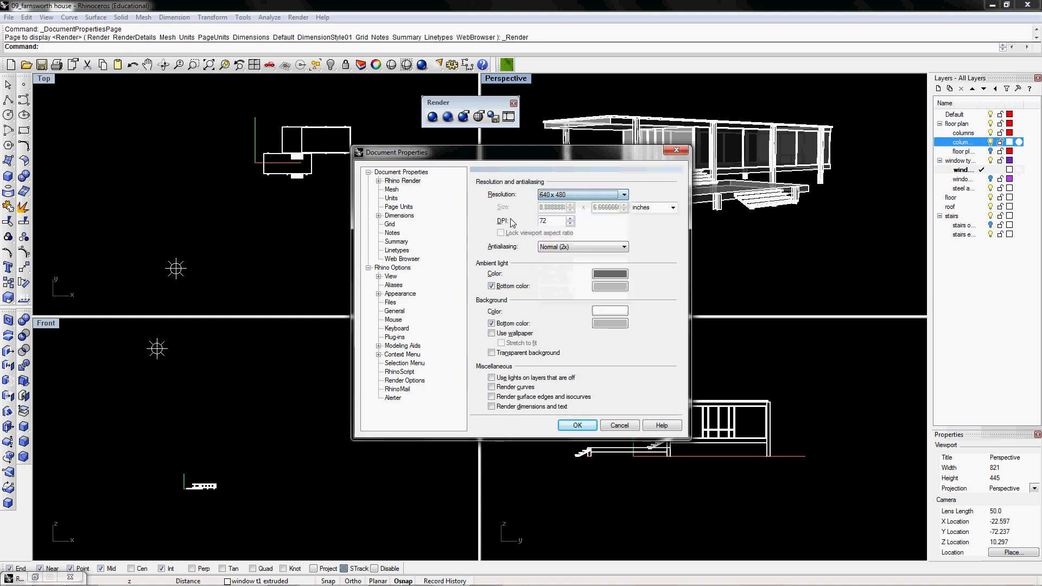
left_click(551, 248)
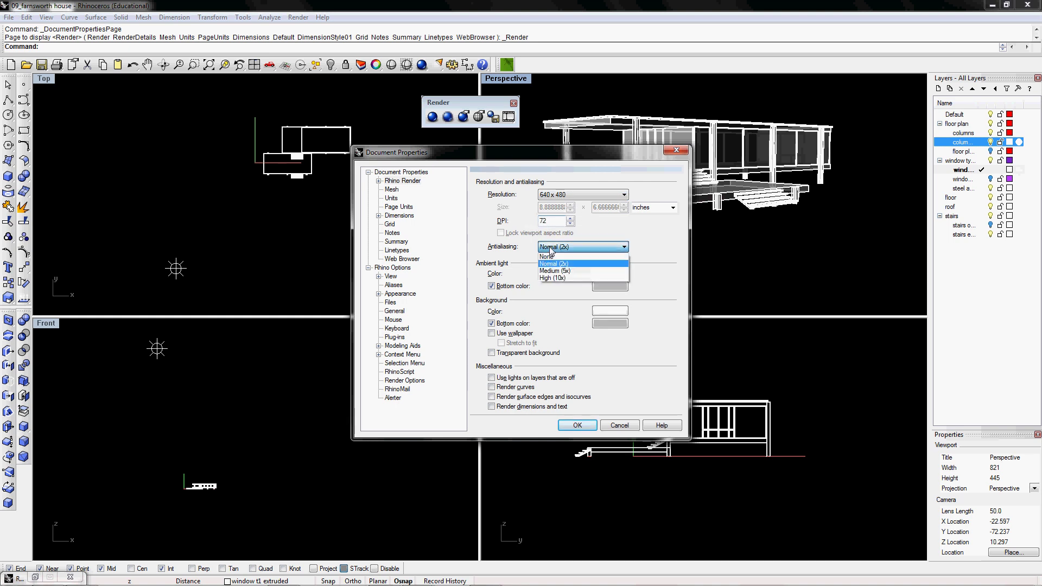
left_click(524, 259)
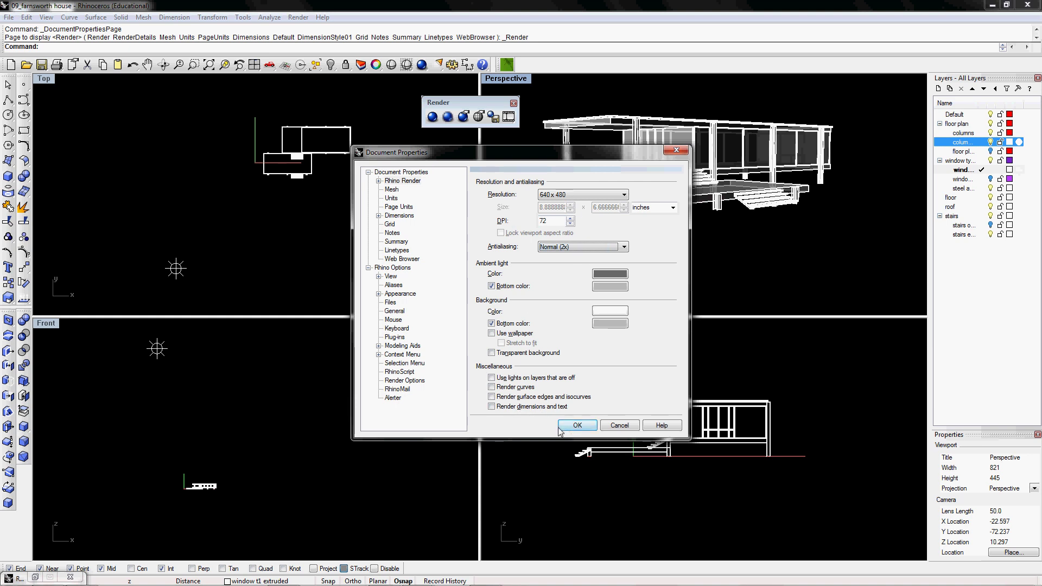
left_click(576, 426)
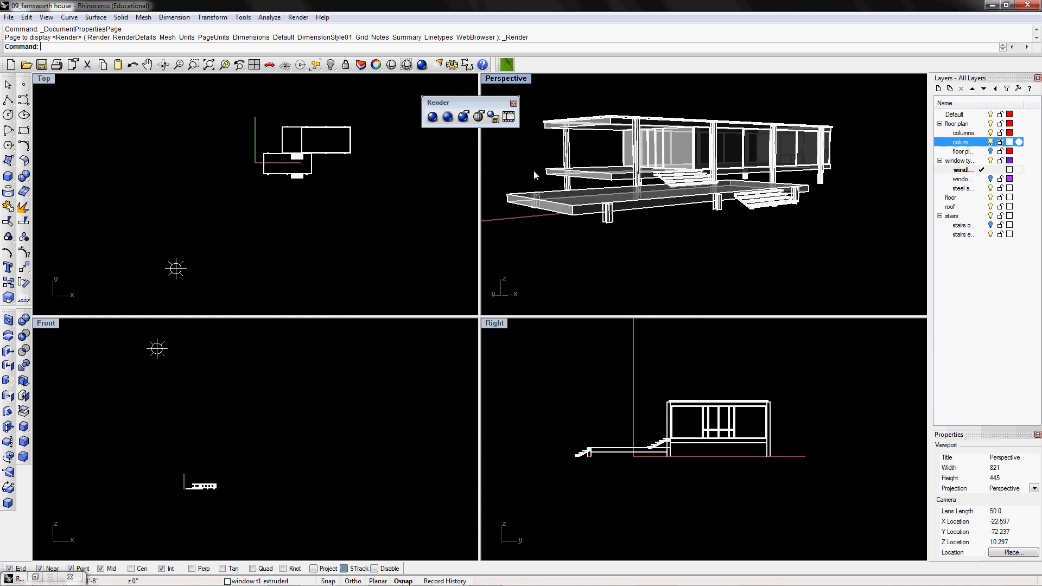
- Run a full render of the Perspective view and close the render window
left_click(432, 118)
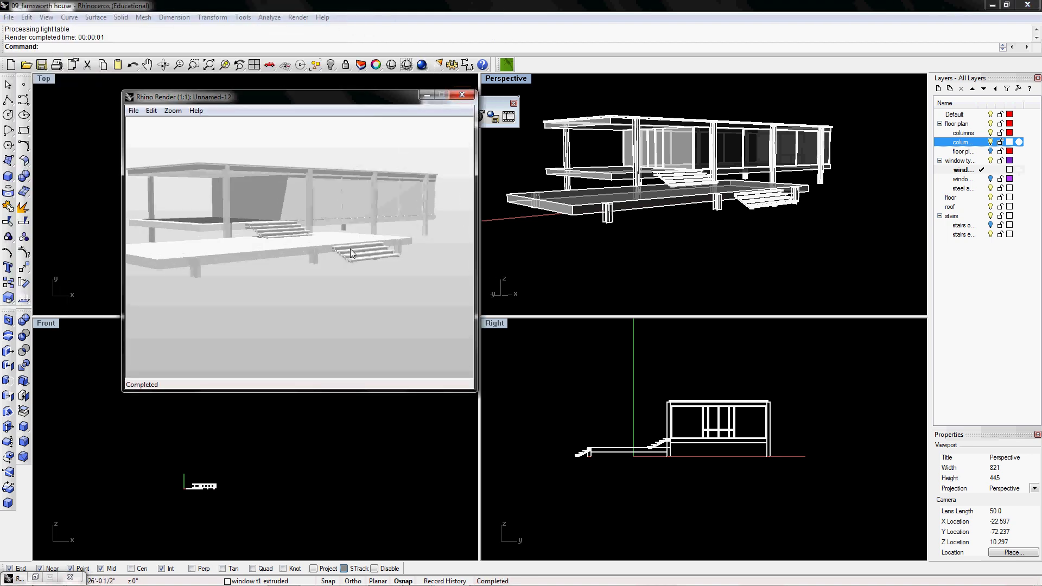
left_click(462, 95)
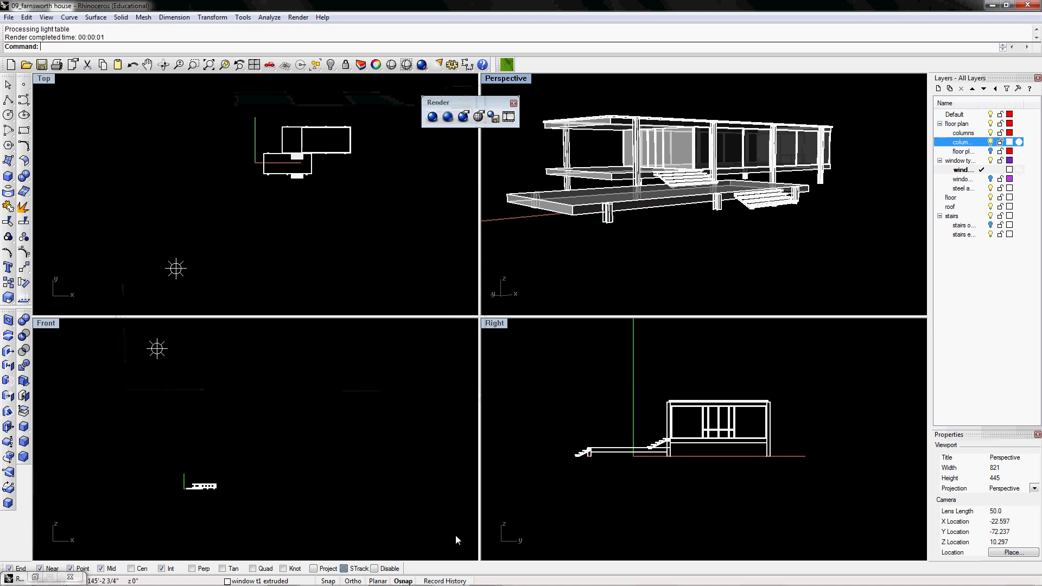
- Switch to the open file "09_farnsworth house render" and inspect the large circular ground surface around the house by selecting and deselecting it
mouse_move(427, 583)
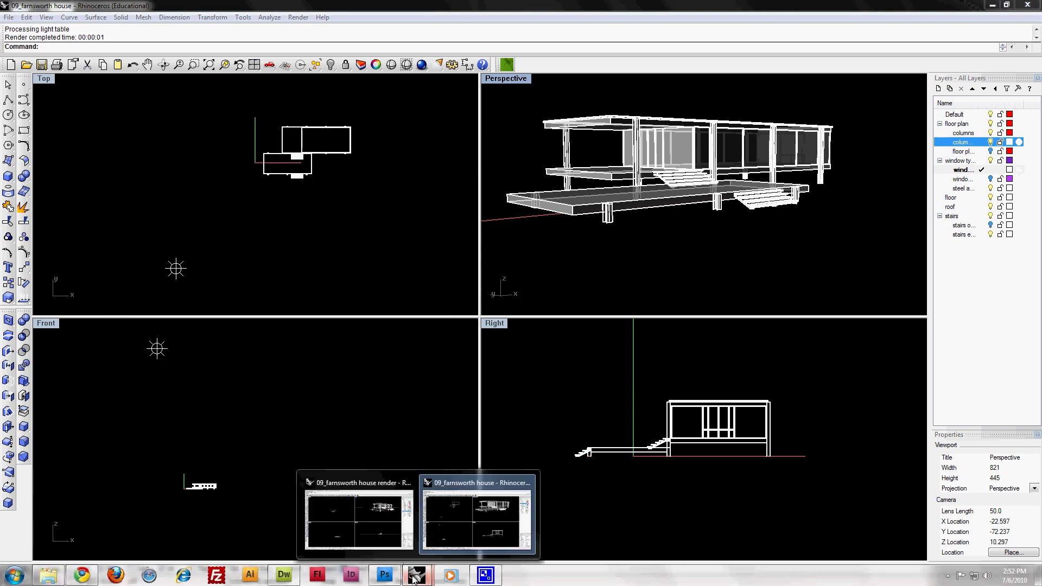
left_click(368, 526)
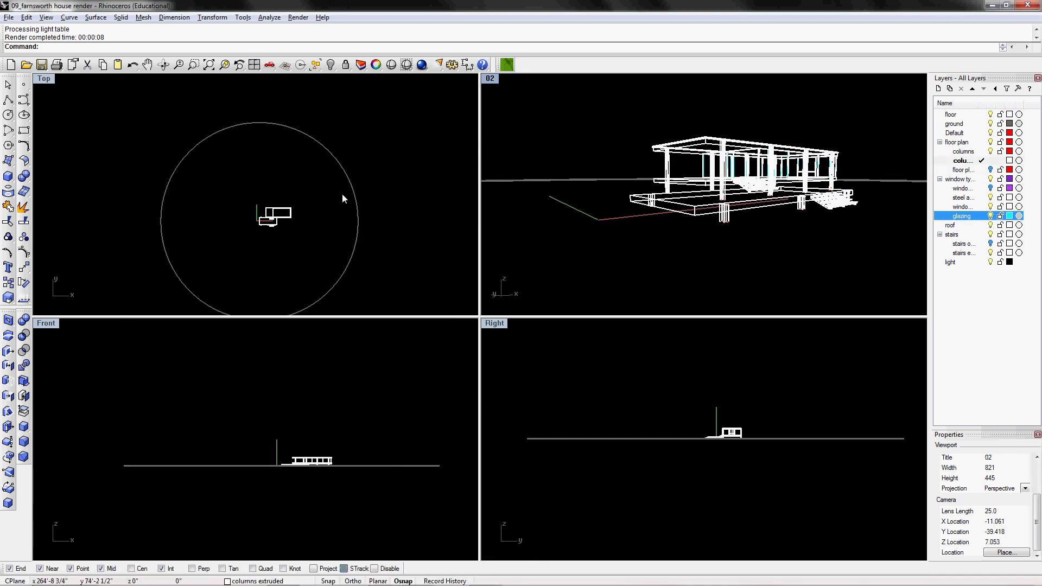
left_click(350, 188)
left_click(372, 192)
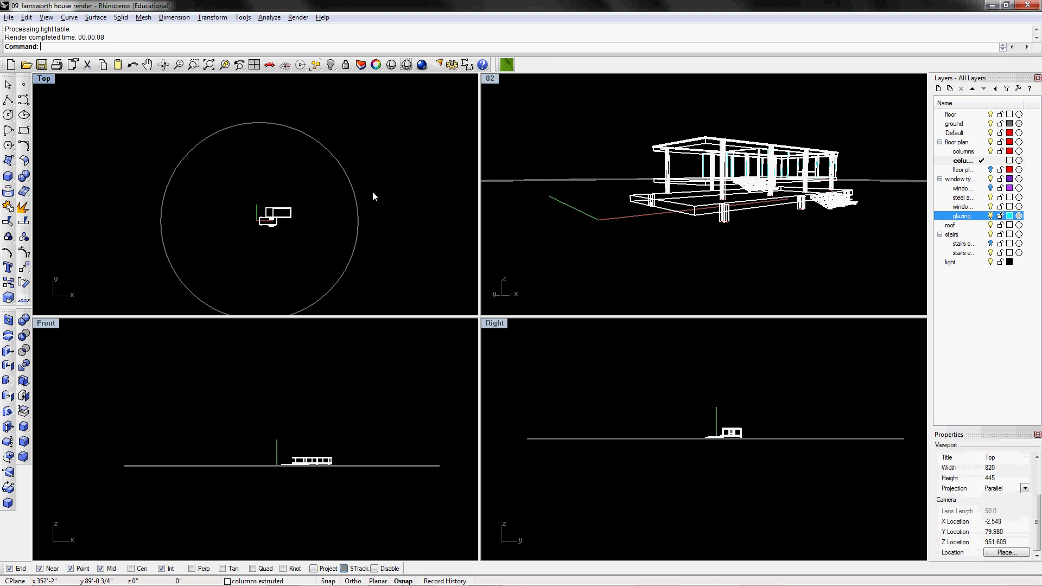
left_click(353, 195)
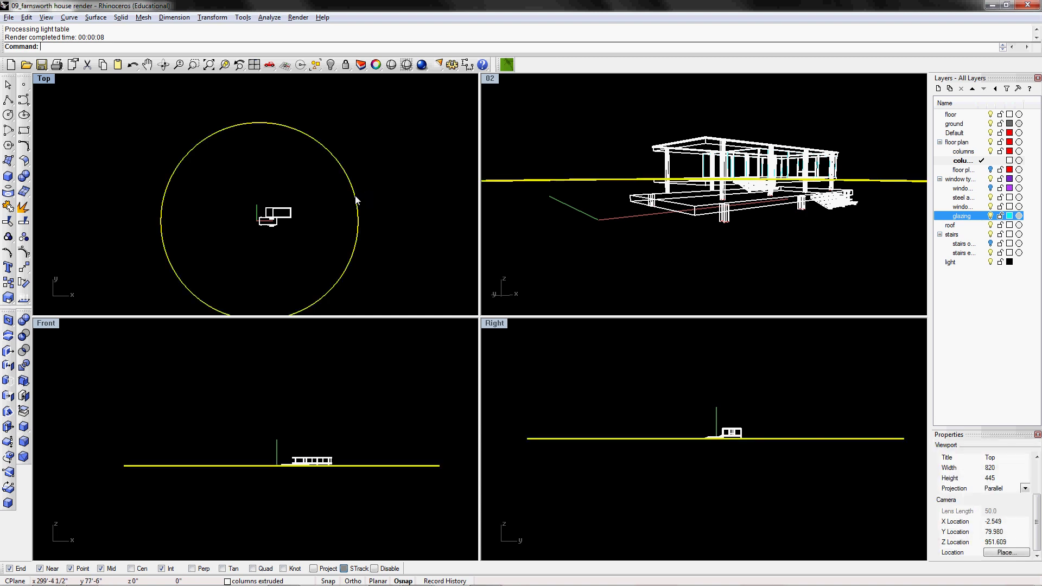
left_click(382, 192)
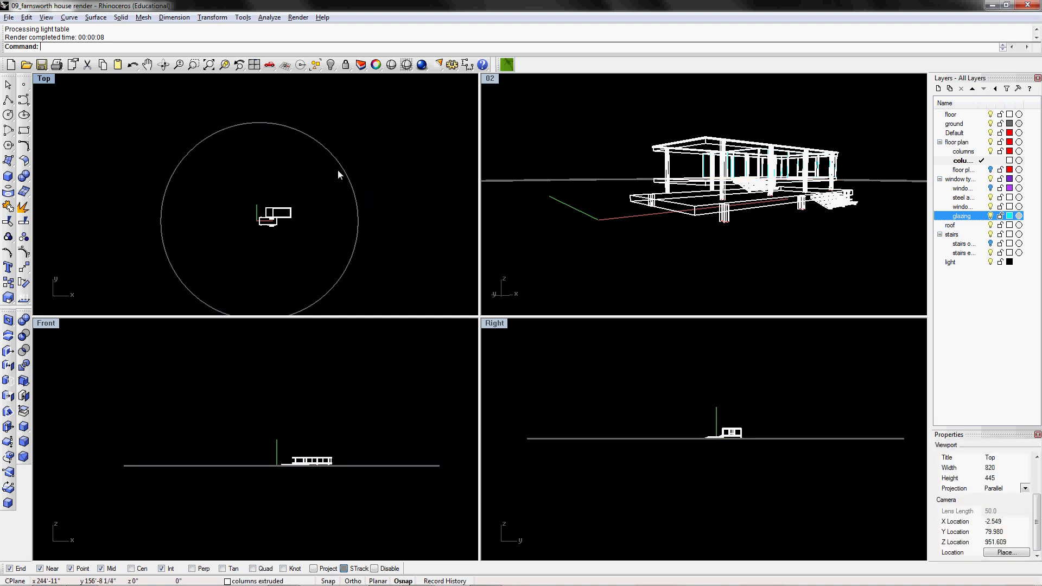